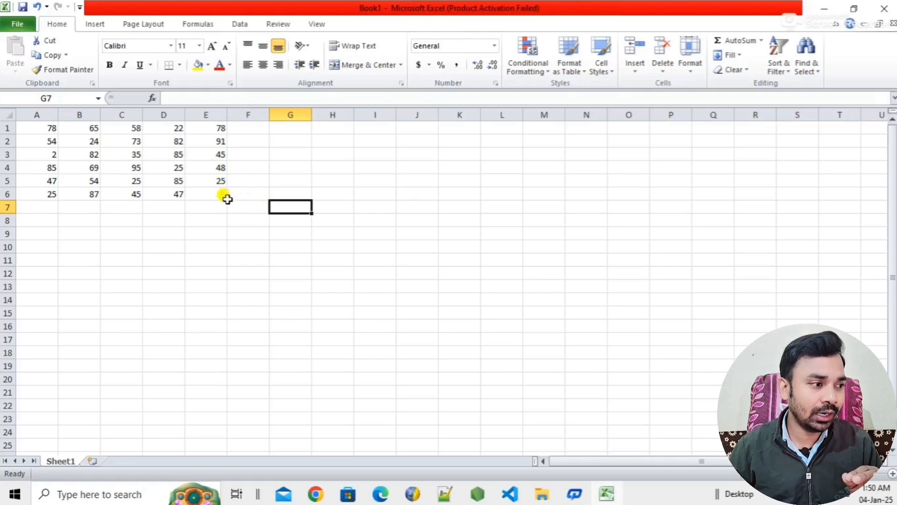
# Set up a Highlight Cells rule on A1:E6 that formats values greater than 25.
pyautogui.moveTo(46, 127); pyautogui.dragTo(209, 192)
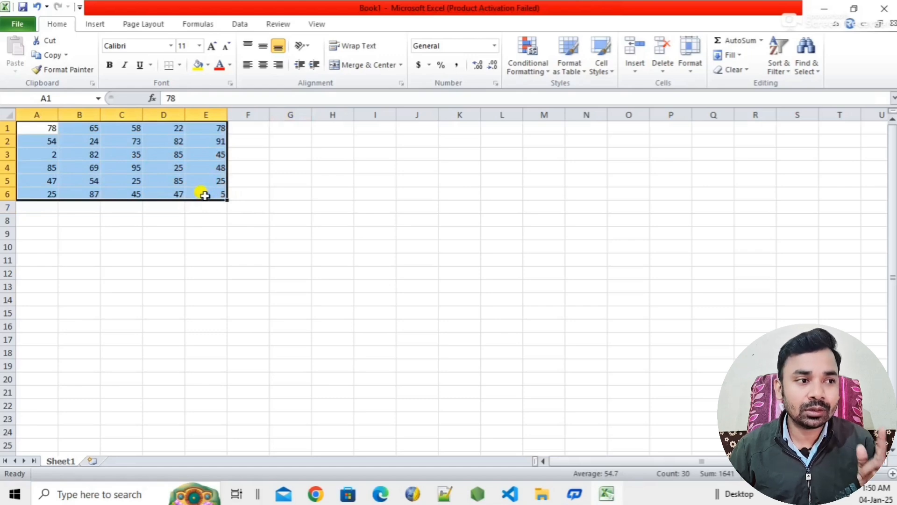
pyautogui.click(543, 70)
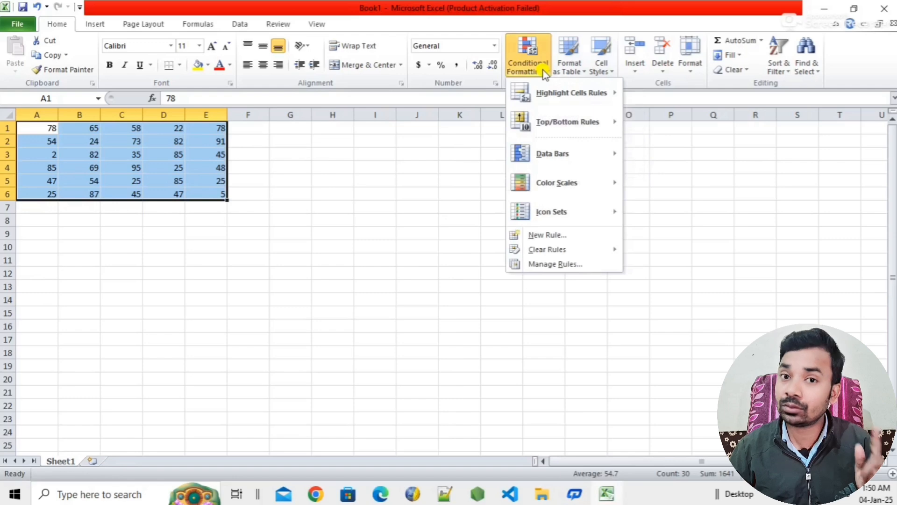
pyautogui.moveTo(542, 96)
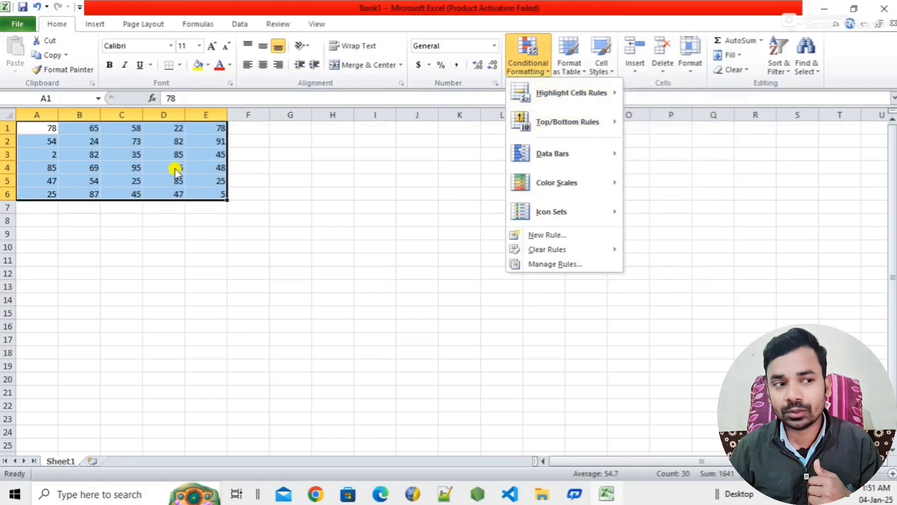
pyautogui.moveTo(584, 93)
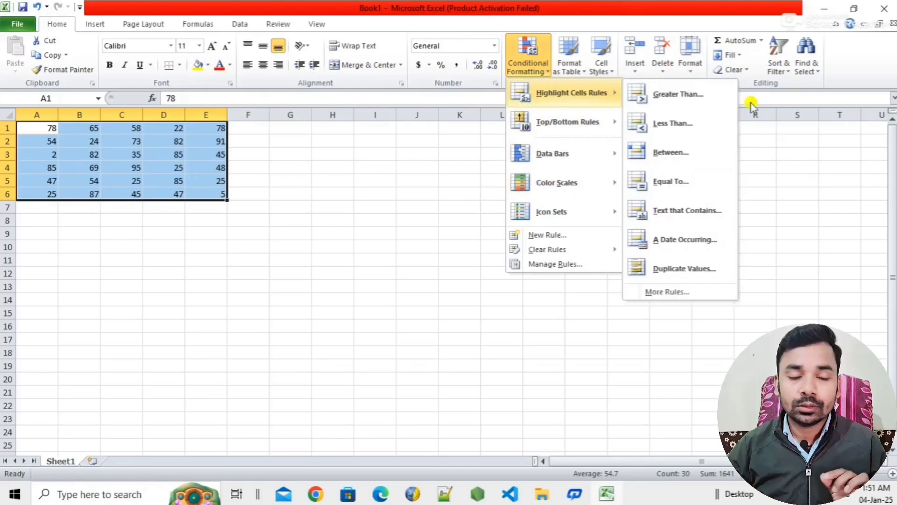
pyautogui.click(685, 100)
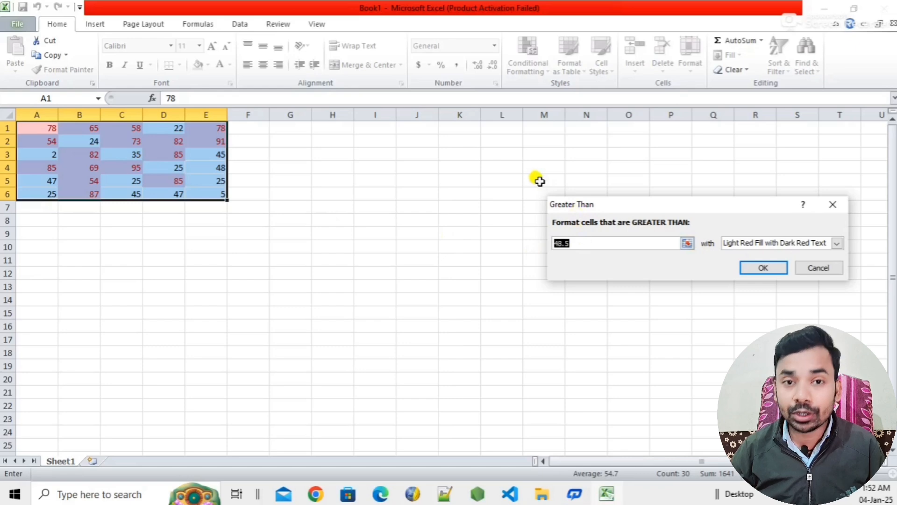
pyautogui.write('25')
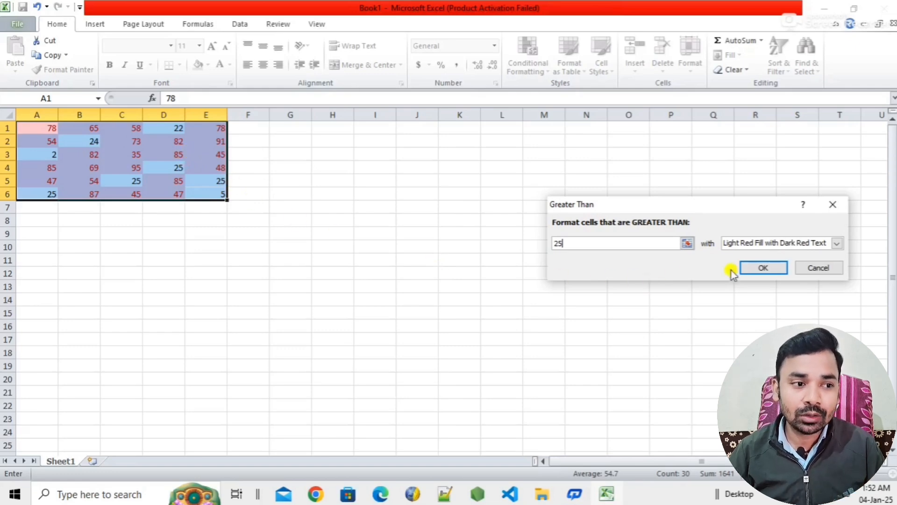
# Preview the yellow and green fill styles for the Greater Than rule, and apply it with Light Red Fill.
pyautogui.click(837, 243)
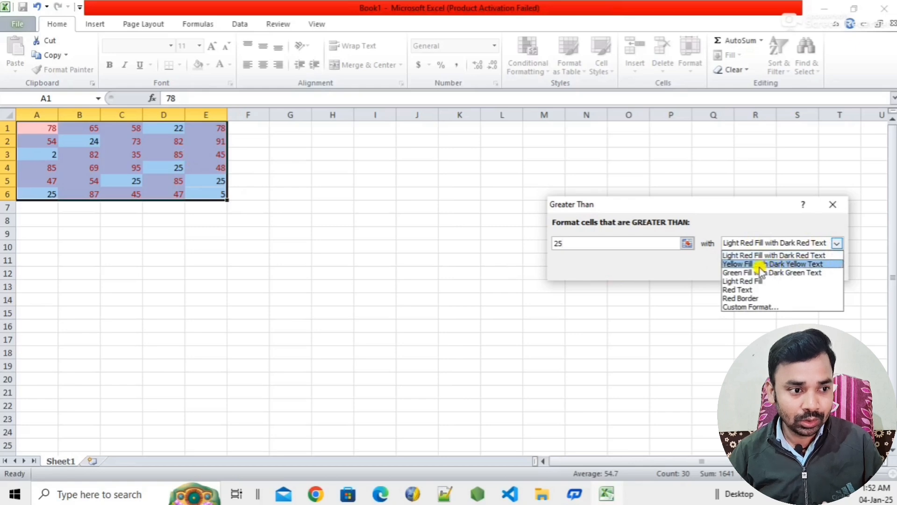
pyautogui.click(745, 263)
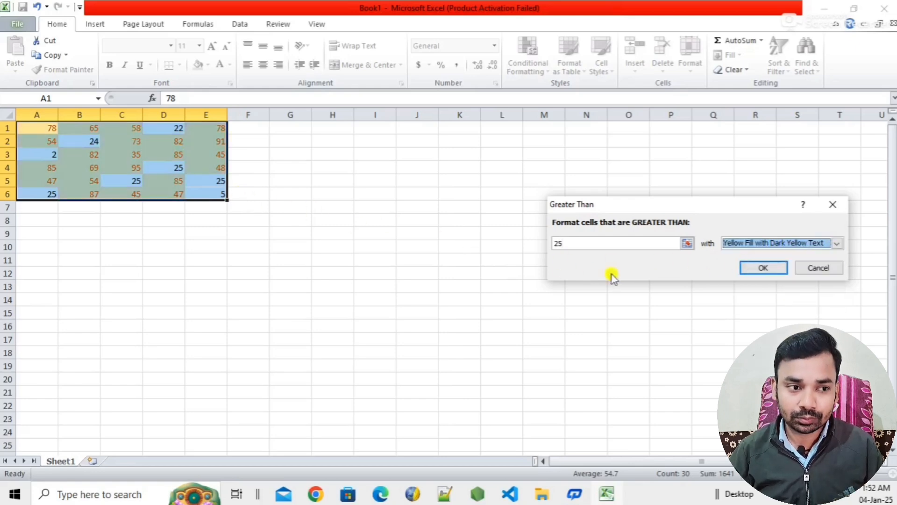
pyautogui.click(834, 244)
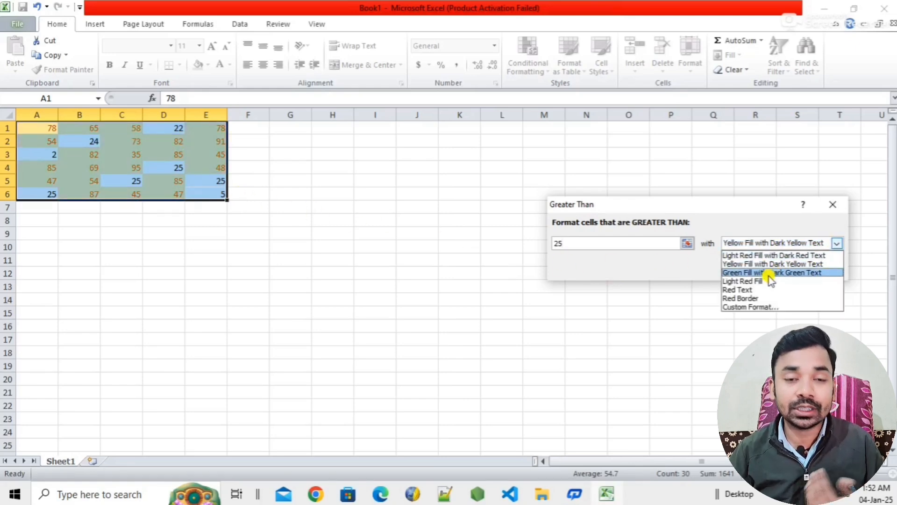
pyautogui.click(749, 272)
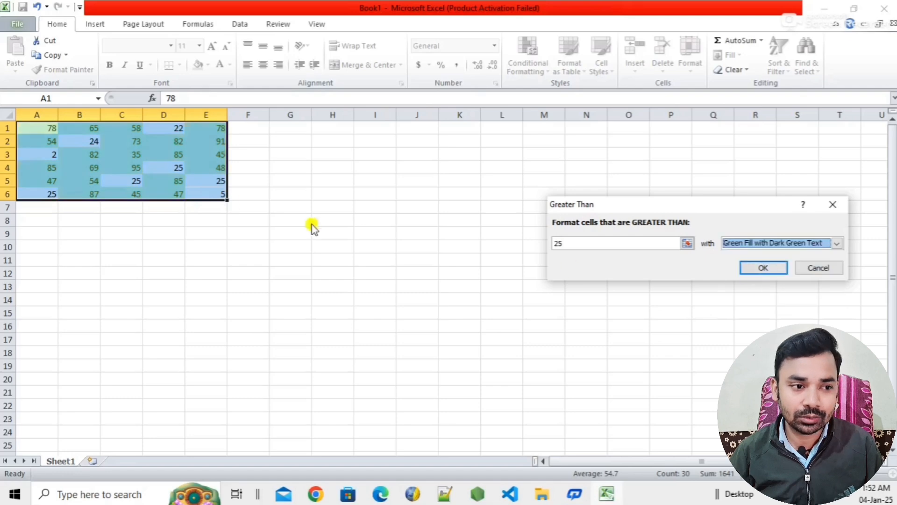
pyautogui.click(836, 242)
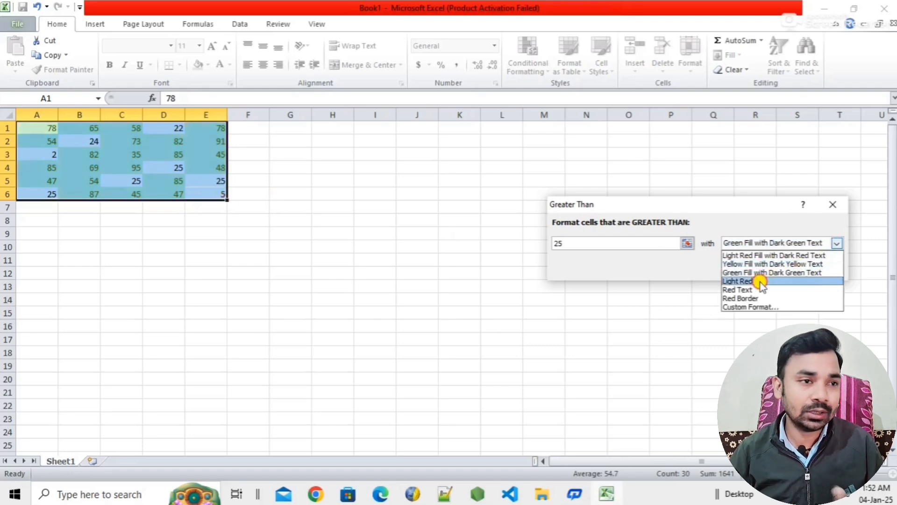
pyautogui.click(760, 281)
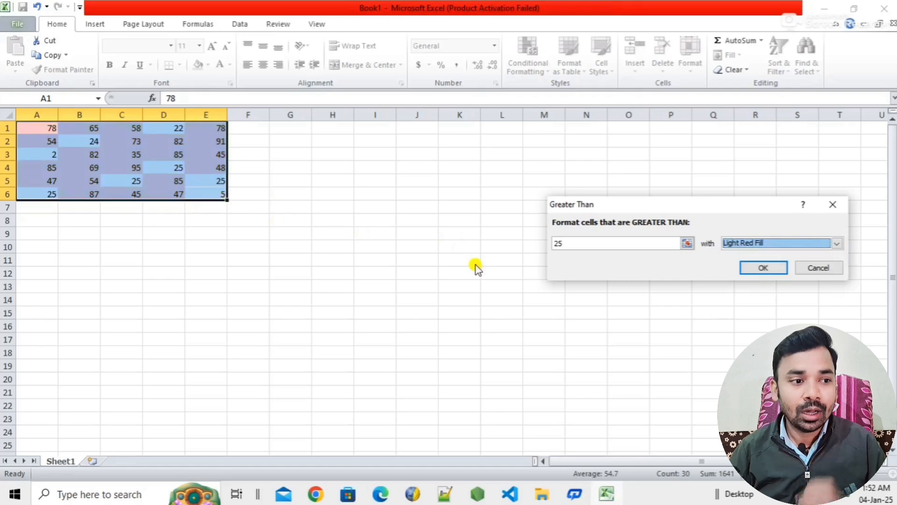
pyautogui.click(760, 269)
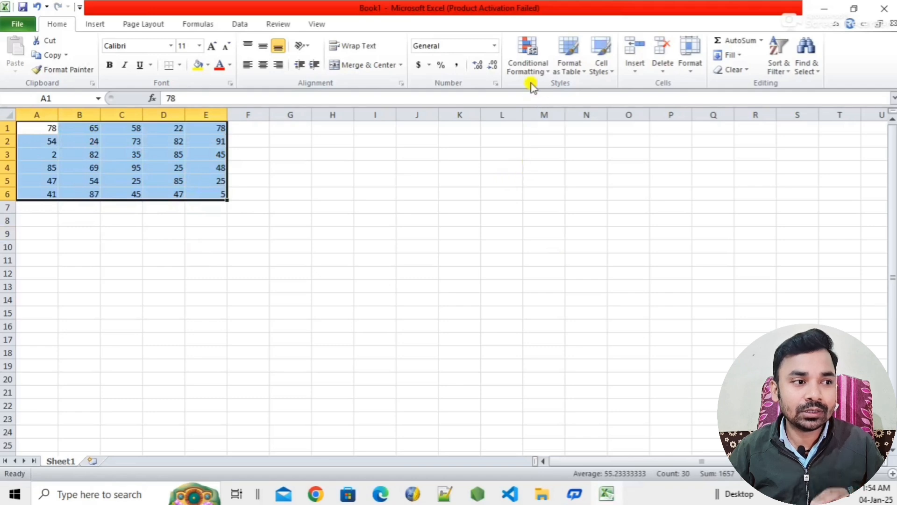
# Preview a Less Than 25 highlight rule on A1:E6 and cancel without applying it.
pyautogui.click(531, 68)
pyautogui.moveTo(554, 95)
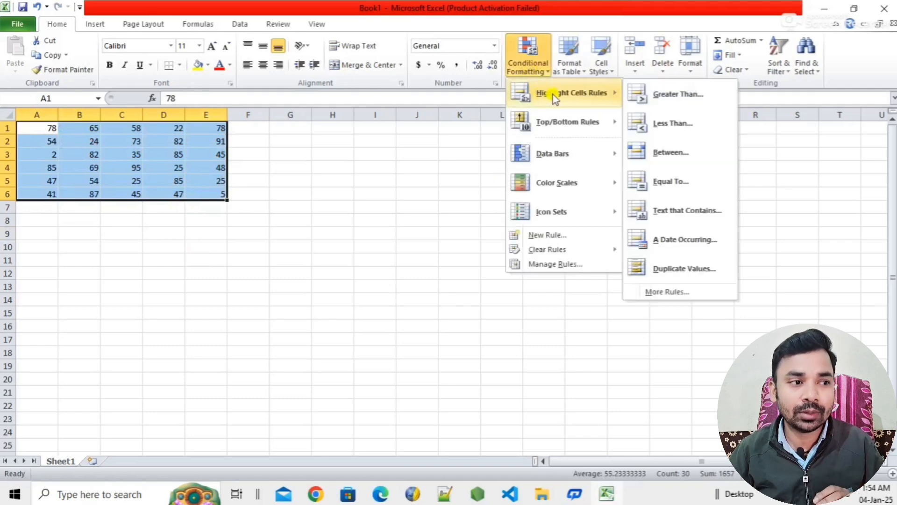
pyautogui.click(671, 127)
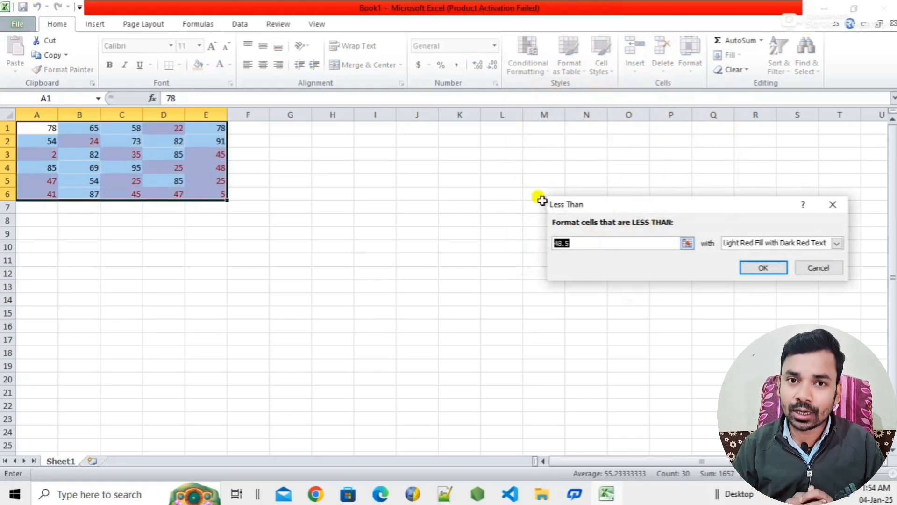
pyautogui.write('25')
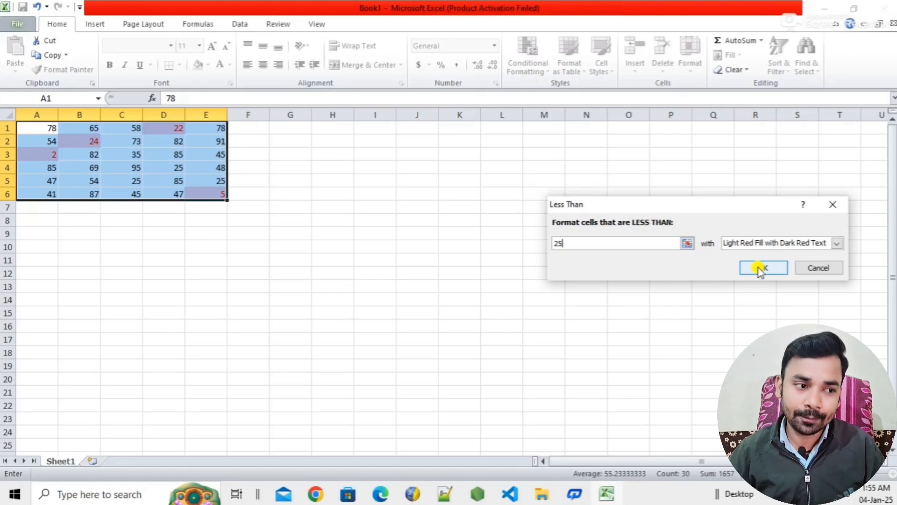
pyautogui.click(812, 268)
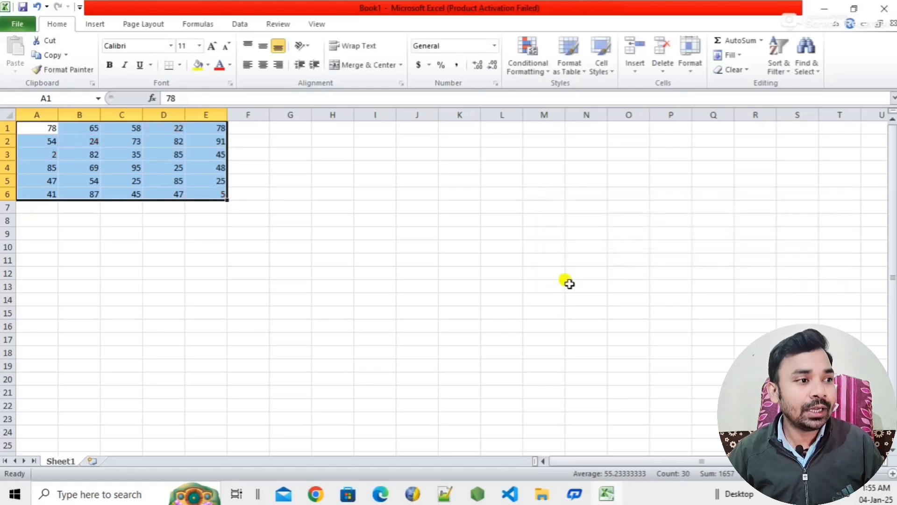
# Preview a Between highlight rule on A1:E6 for values from 25 to 80 and cancel without applying it.
pyautogui.click(527, 66)
pyautogui.moveTo(562, 97)
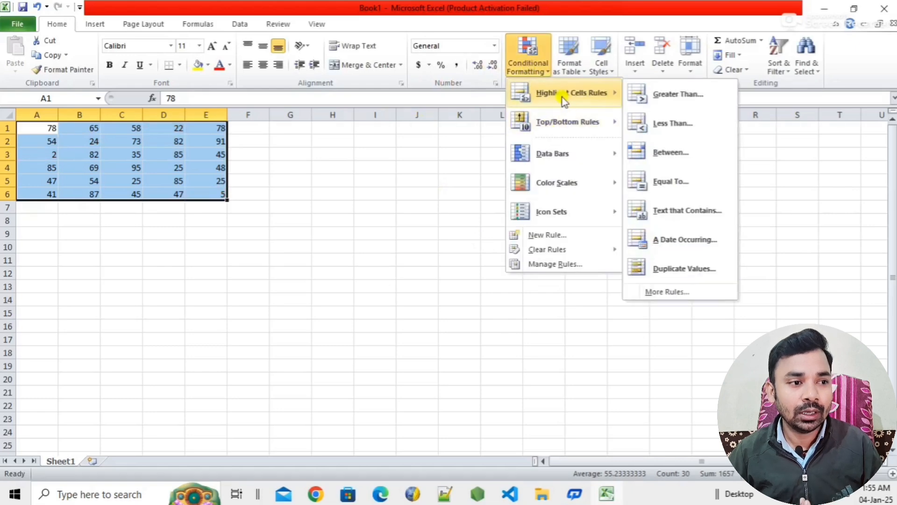
pyautogui.click(677, 153)
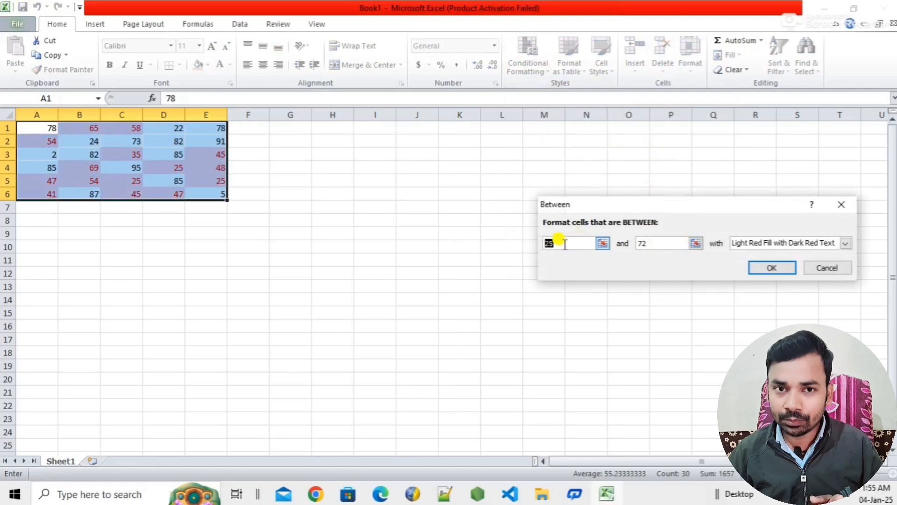
pyautogui.doubleClick(644, 243)
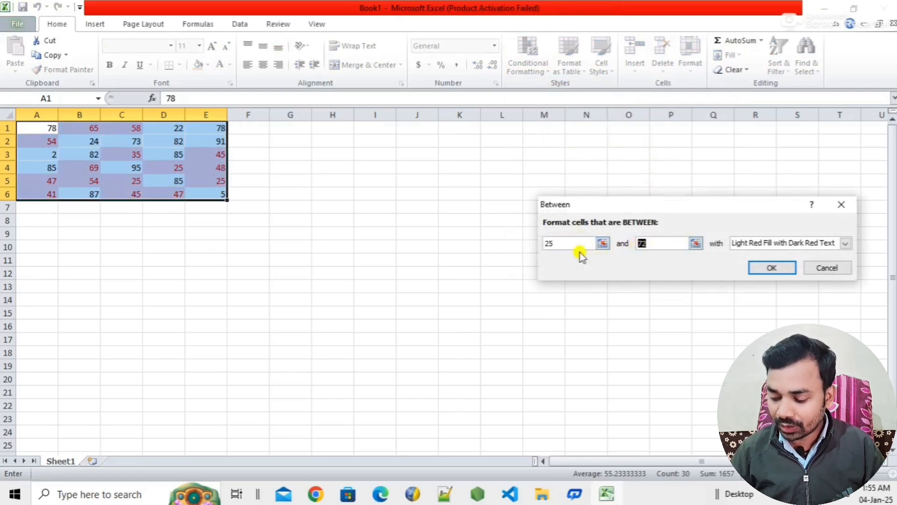
pyautogui.write('80')
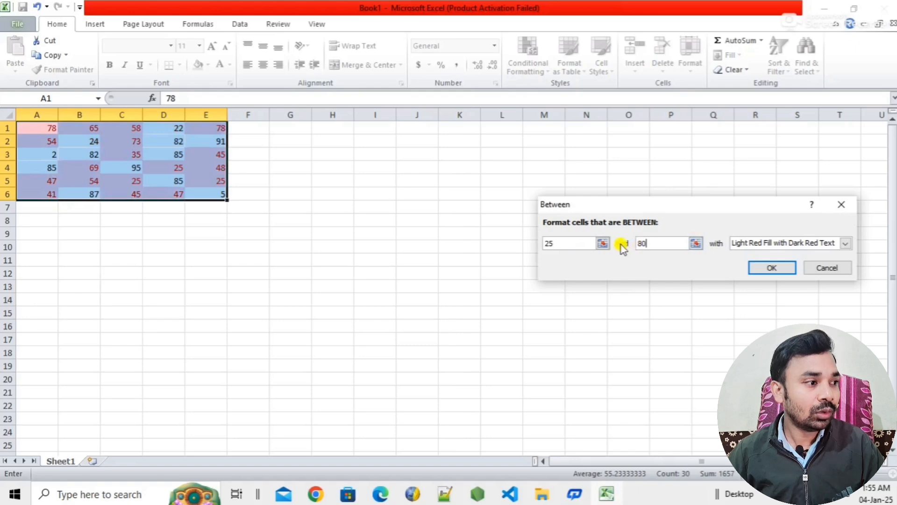
pyautogui.click(171, 224)
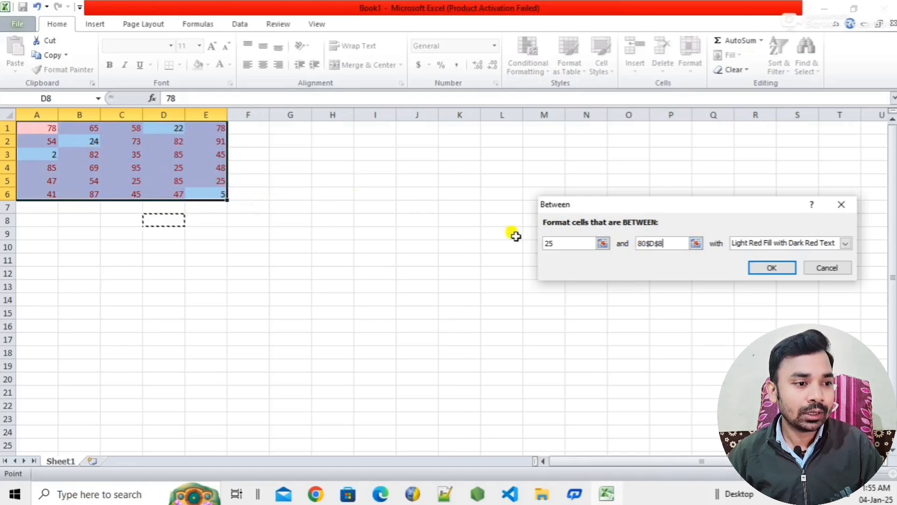
pyautogui.moveTo(676, 242); pyautogui.dragTo(613, 248)
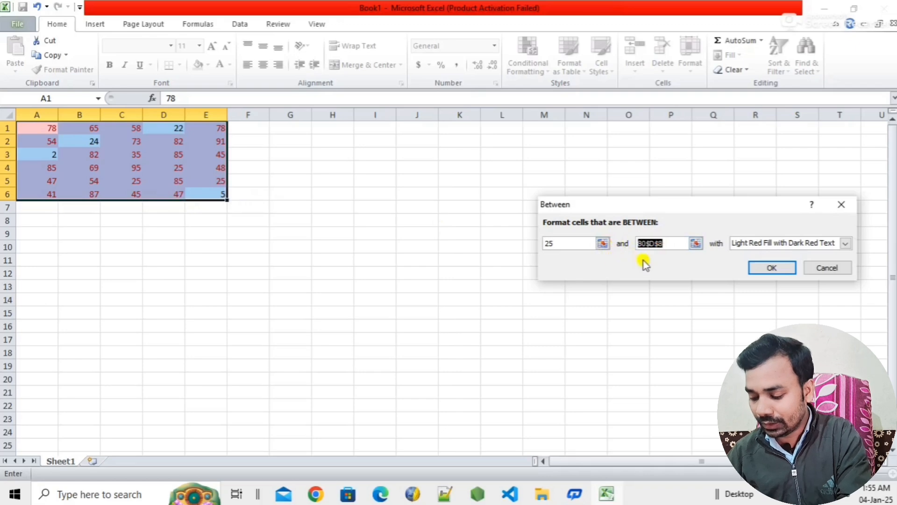
pyautogui.write('80')
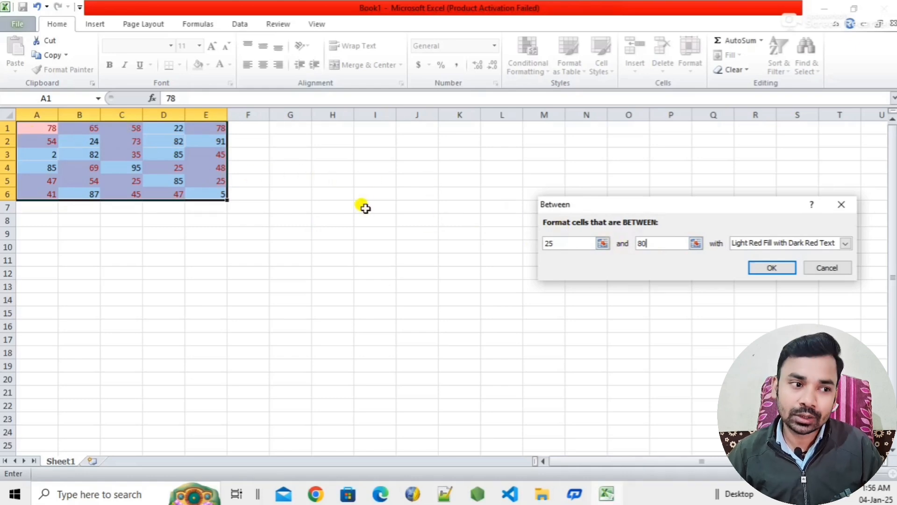
pyautogui.click(823, 268)
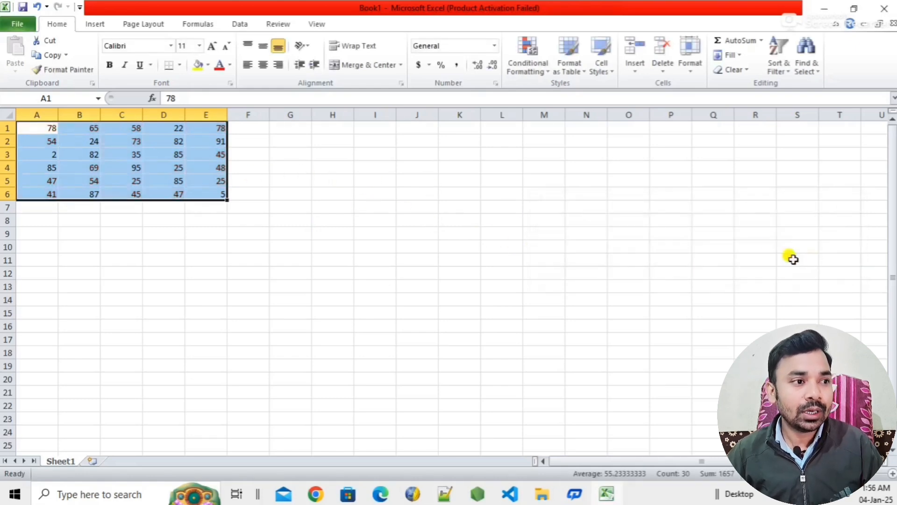
# Preview an Equal To highlight rule on A1:E6 for 45 and for 82, and cancel without applying it.
pyautogui.click(529, 68)
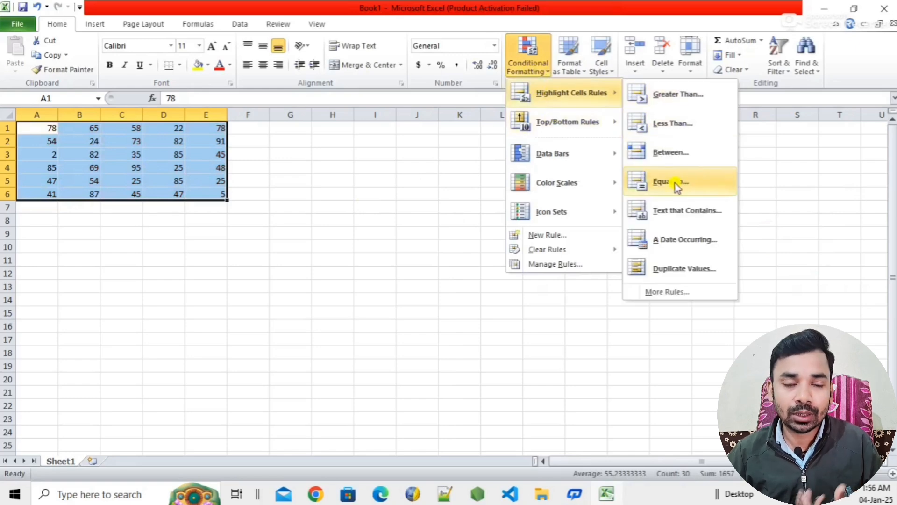
pyautogui.click(676, 185)
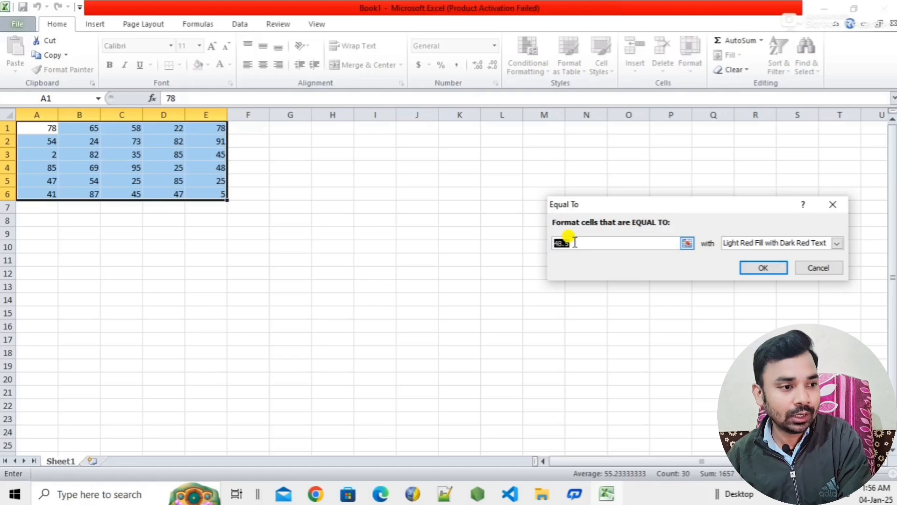
pyautogui.write('45')
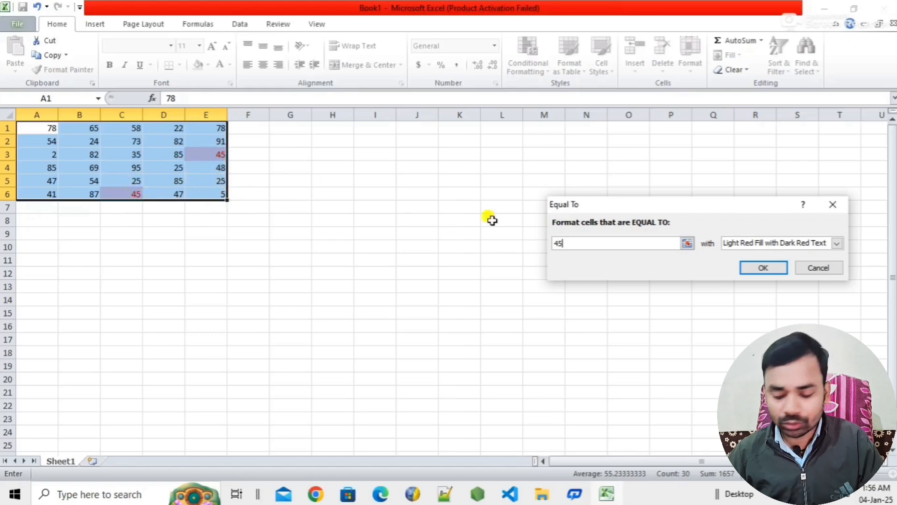
pyautogui.press('BackSpace')
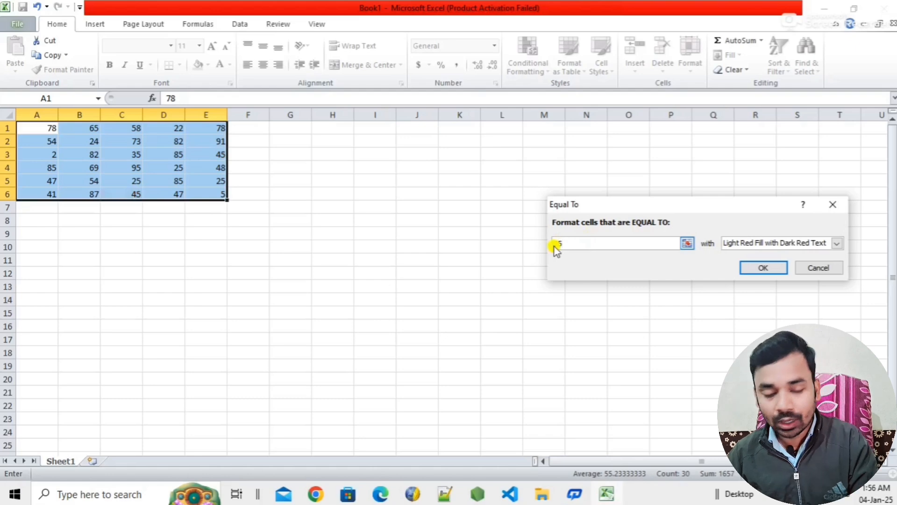
pyautogui.press('BackSpace')
pyautogui.press('BackSpace')
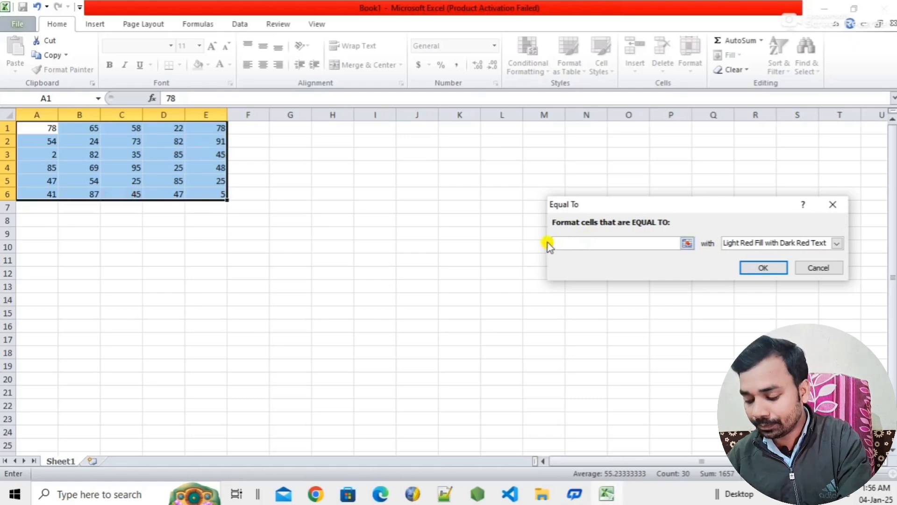
pyautogui.write('82')
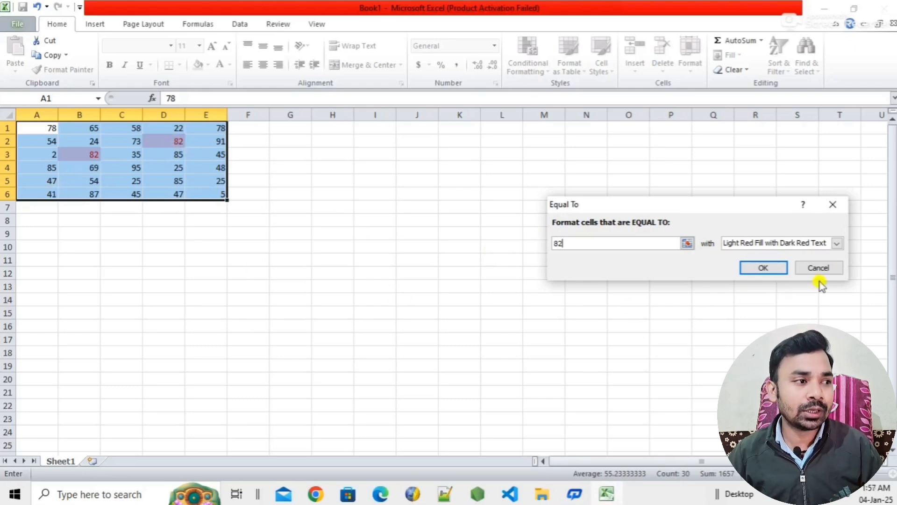
pyautogui.click(812, 267)
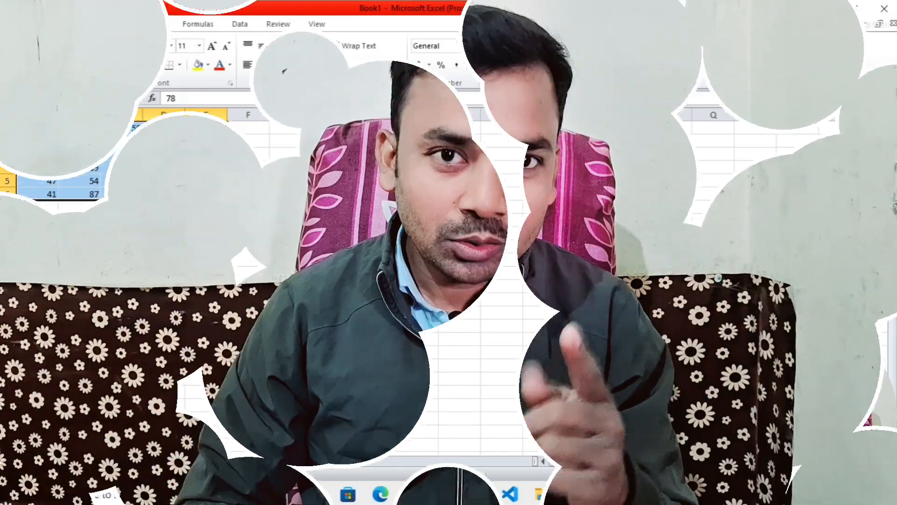